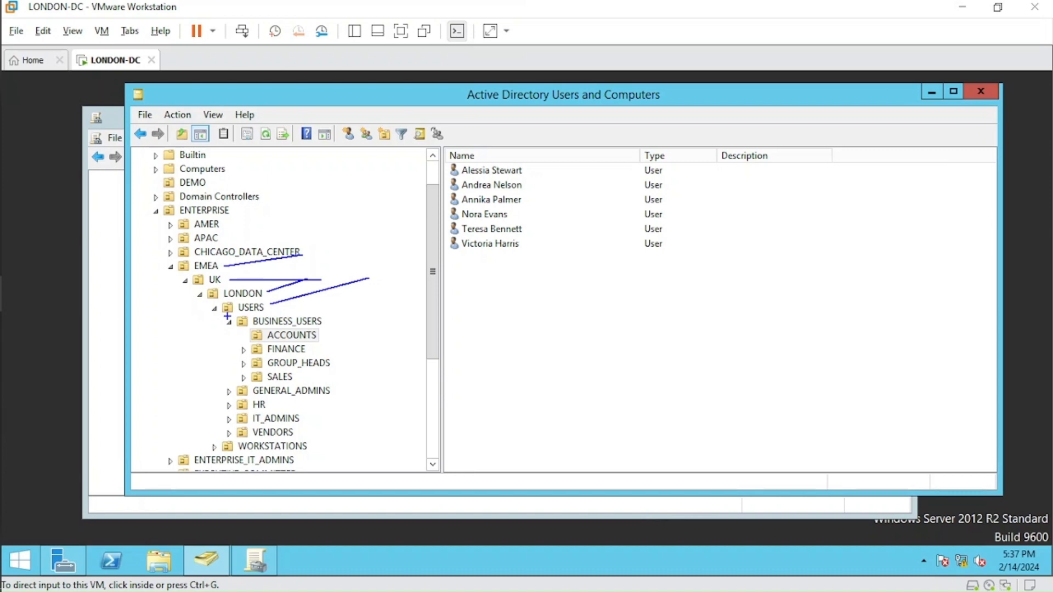
left_click_drag(227, 317, 338, 327)
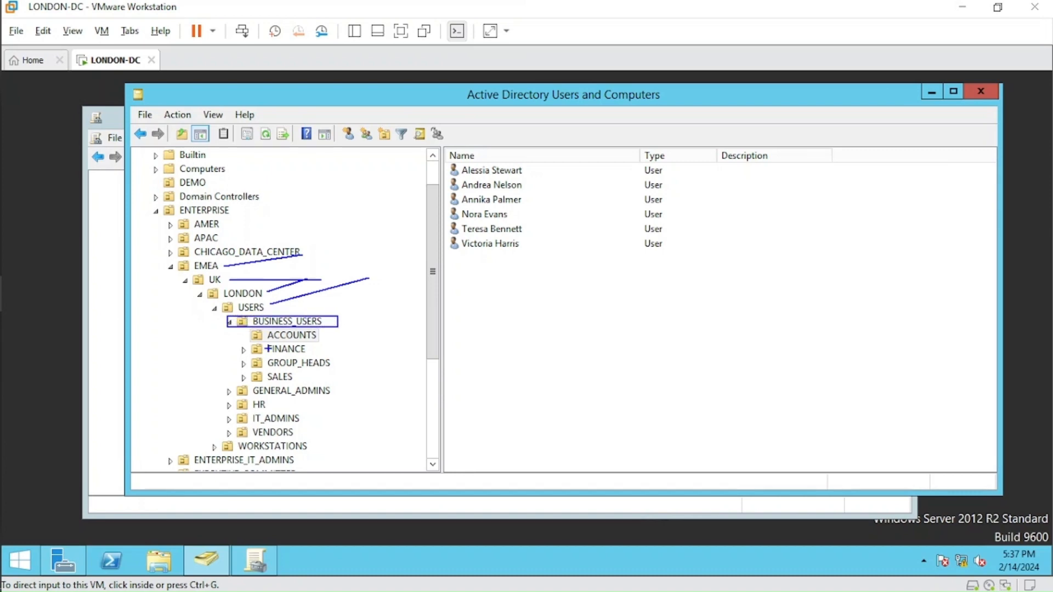
key("r")
mouse_move(235, 333)
left_mouse_down()
mouse_move(269, 367)
mouse_move(350, 385)
left_mouse_up()
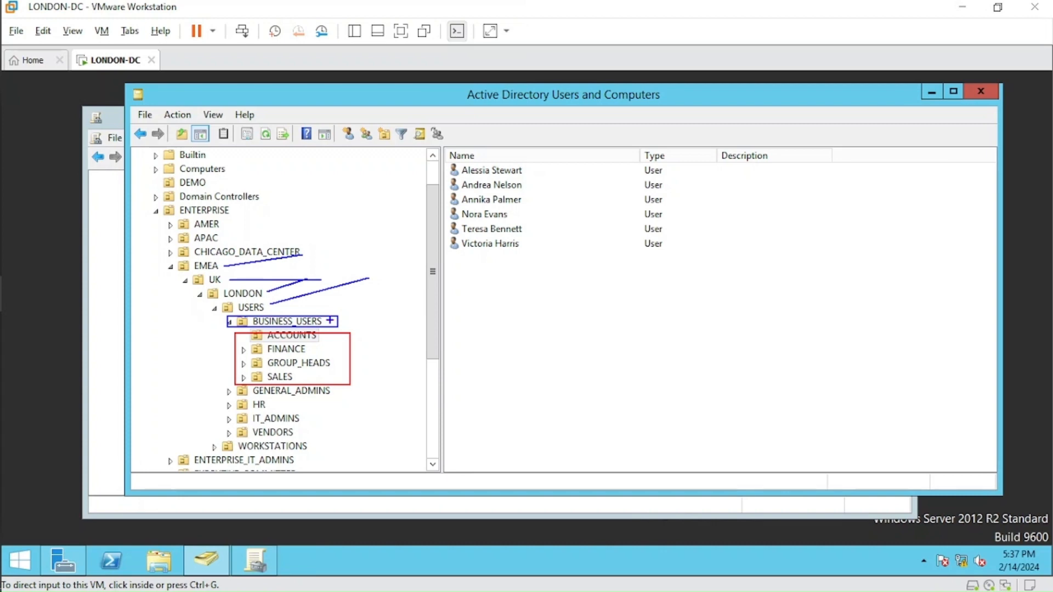
left_click_drag(331, 319, 403, 263)
left_click_drag(323, 334, 466, 283)
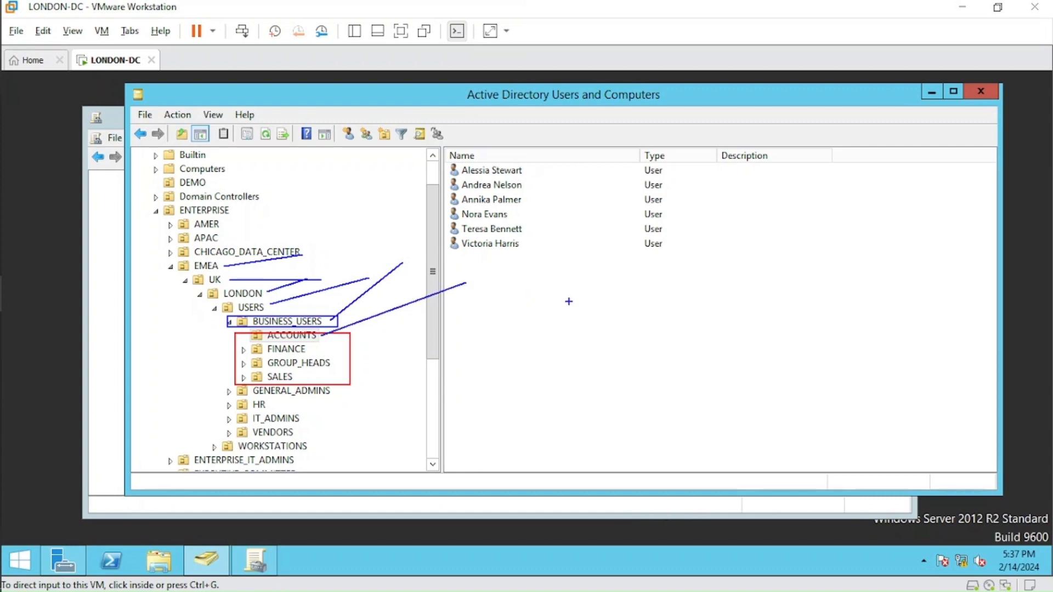
key("Escape")
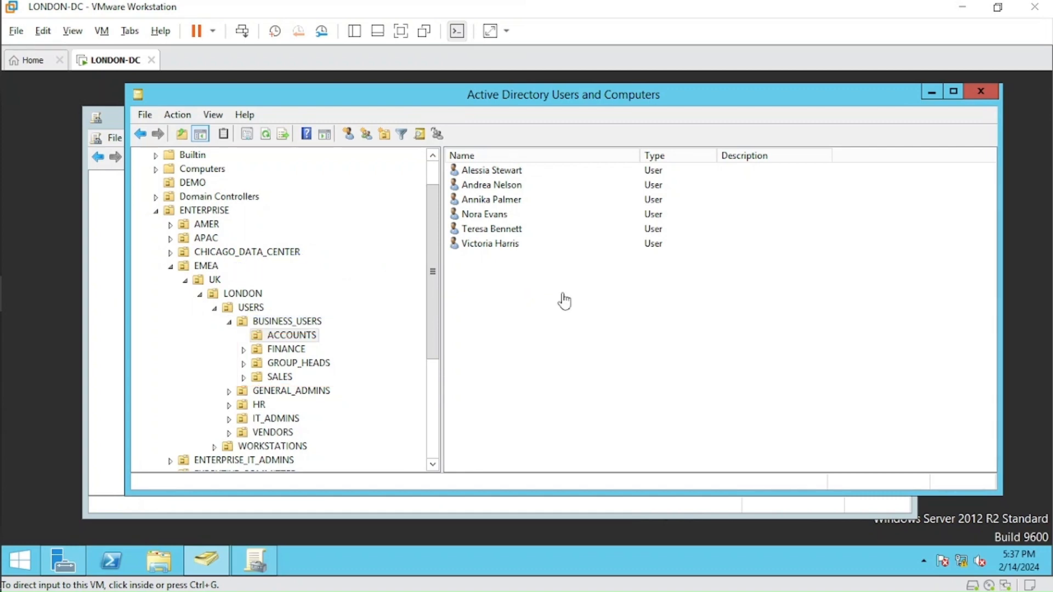
Switch to Group Policy Management and show the GPOs linked directly to the BUSINESS_USERS OU under EMEA, UK, LONDON, USERS
left_click(255, 561)
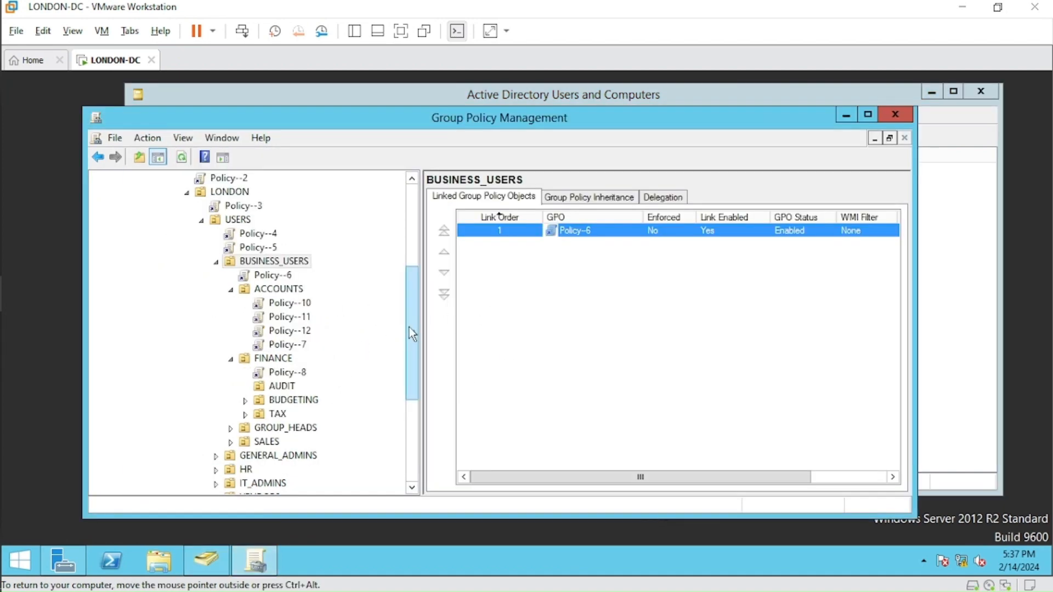
left_click_drag(410, 327, 415, 310)
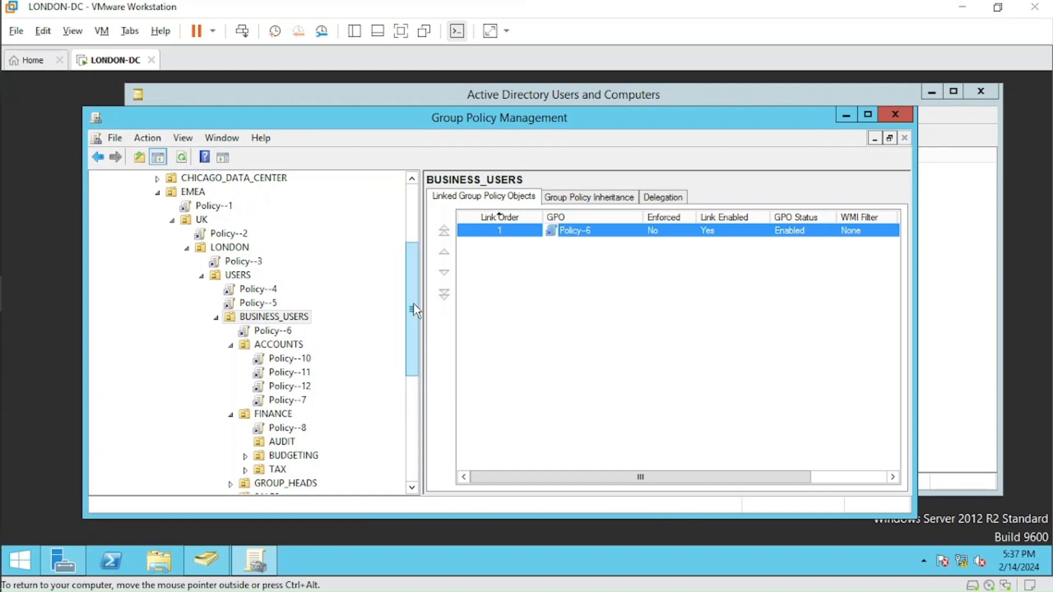
left_click(291, 319)
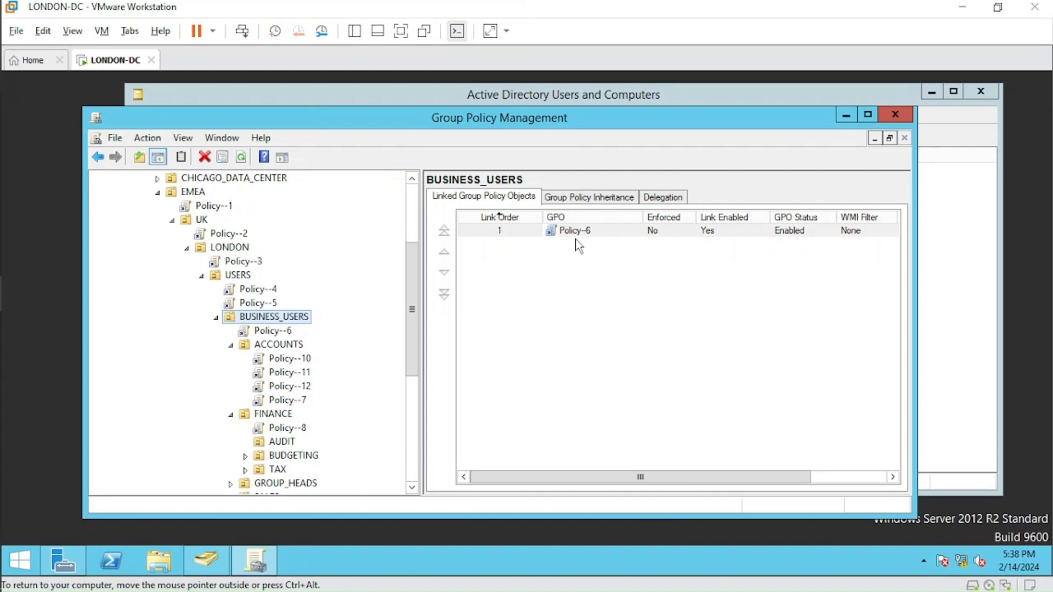
left_click(525, 339)
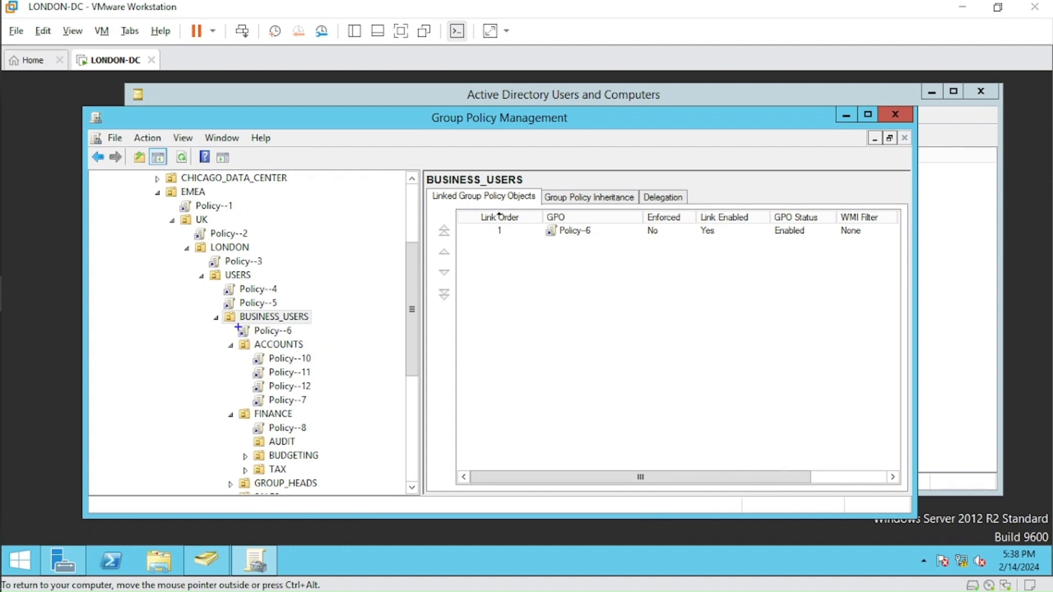
left_click_drag(238, 327, 299, 336)
left_click_drag(538, 225, 607, 246)
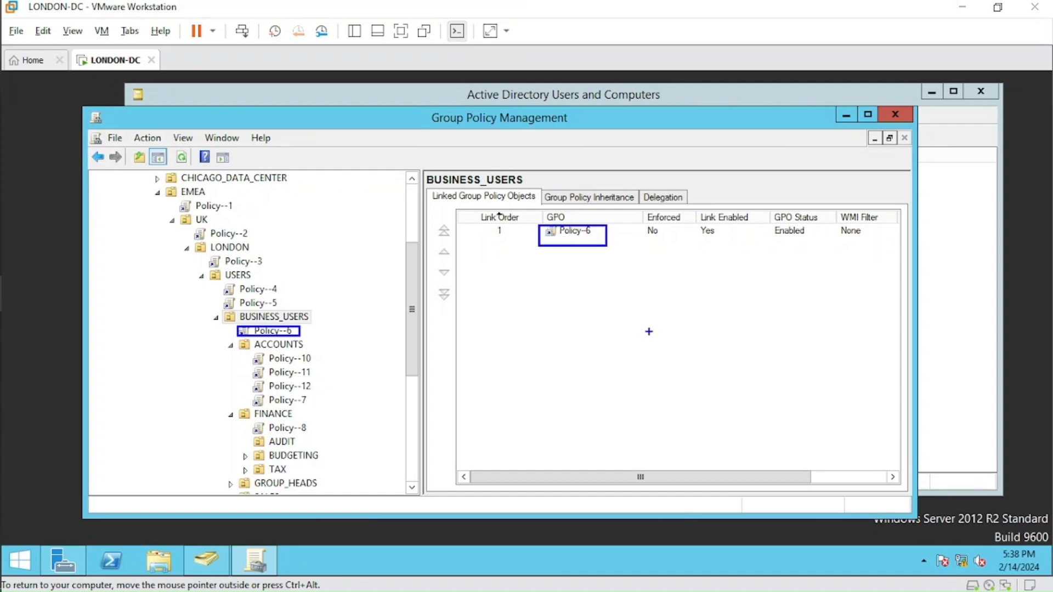
key("Escape")
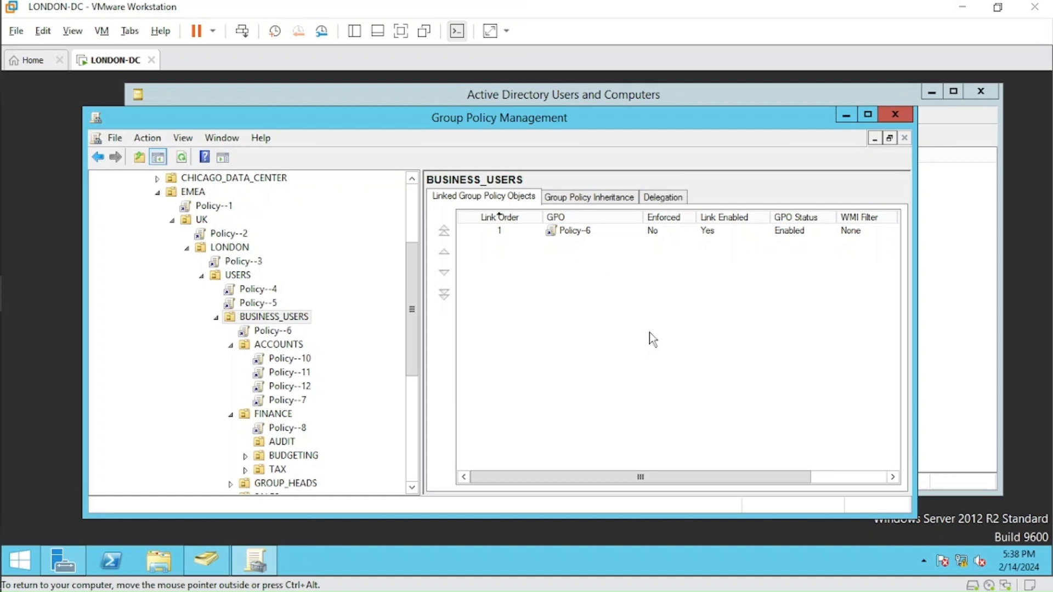
Review the Group Policy inheritance of the BUSINESS_USERS OU, checking each policy's precedence and source location
left_click(581, 204)
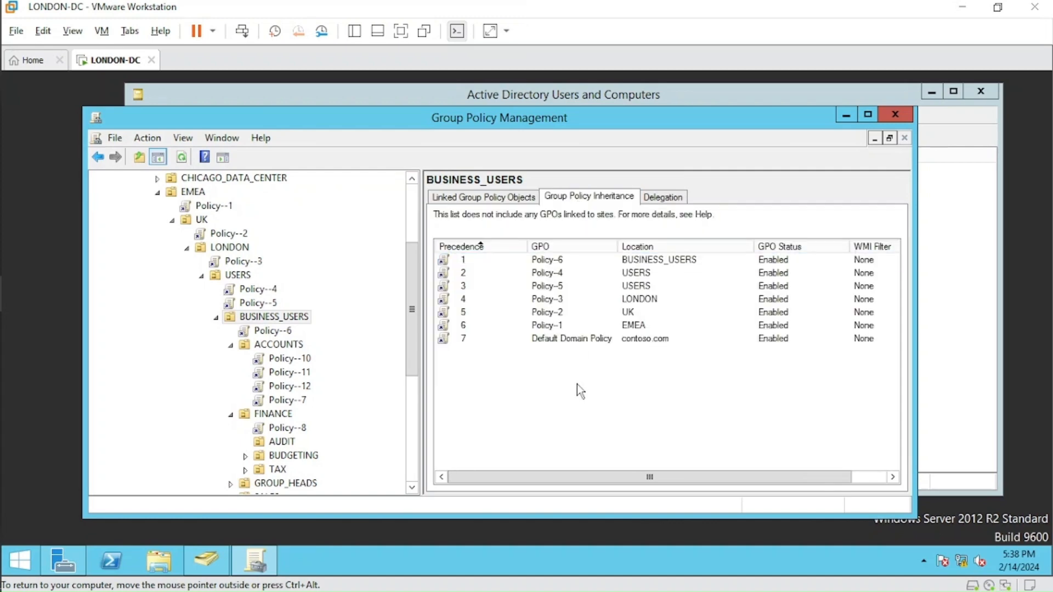
key("ctrl+alt")
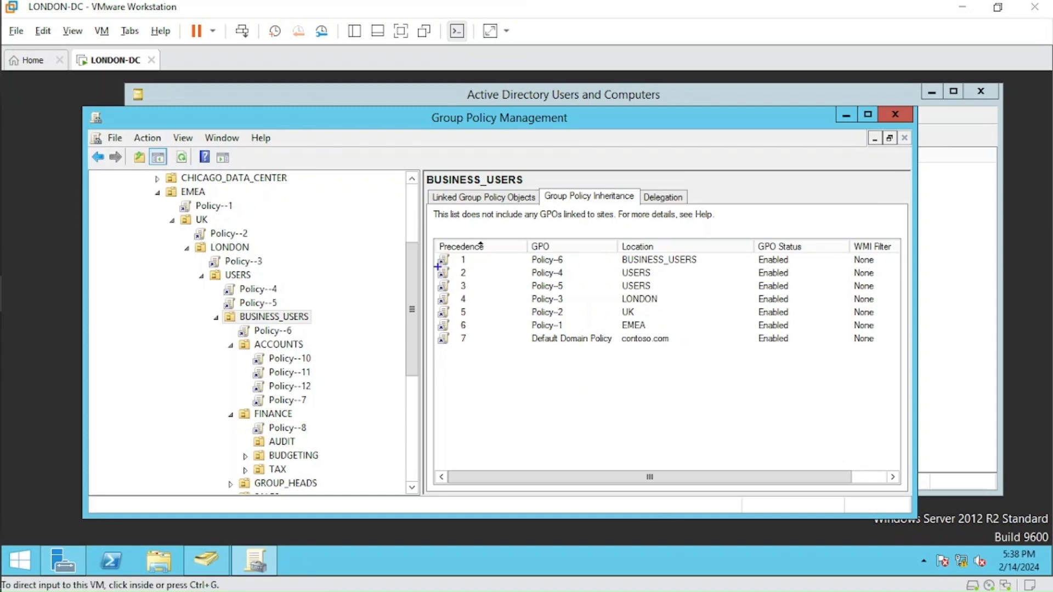
mouse_move(436, 267)
left_mouse_down()
mouse_move(651, 371)
mouse_move(883, 357)
mouse_move(614, 356)
left_mouse_up()
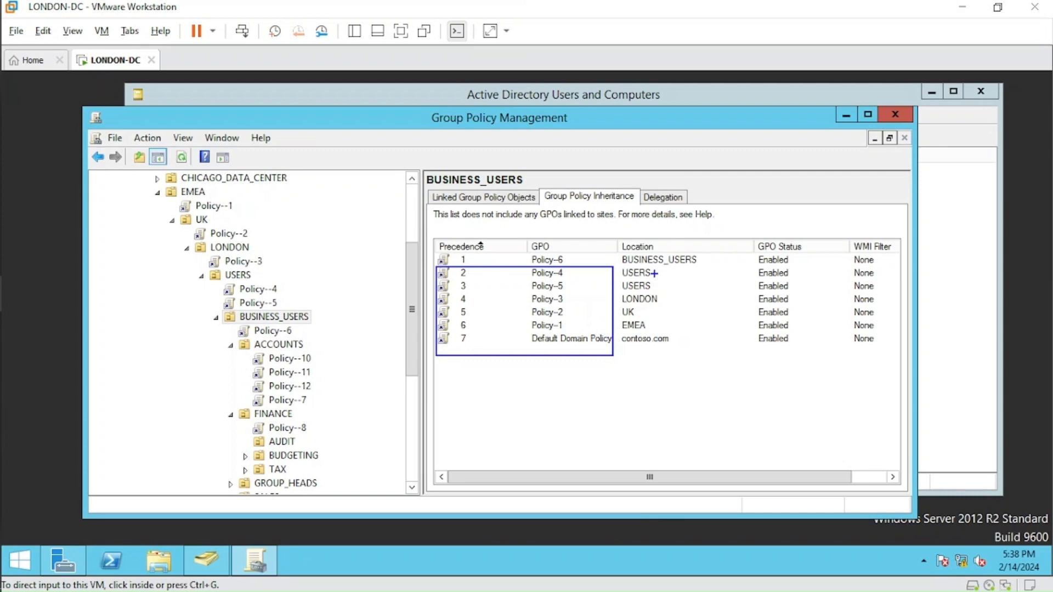
mouse_move(655, 273)
left_mouse_down()
mouse_move(667, 271)
mouse_move(665, 320)
left_mouse_up()
left_click_drag(622, 347, 669, 341)
left_click_drag(528, 255, 572, 266)
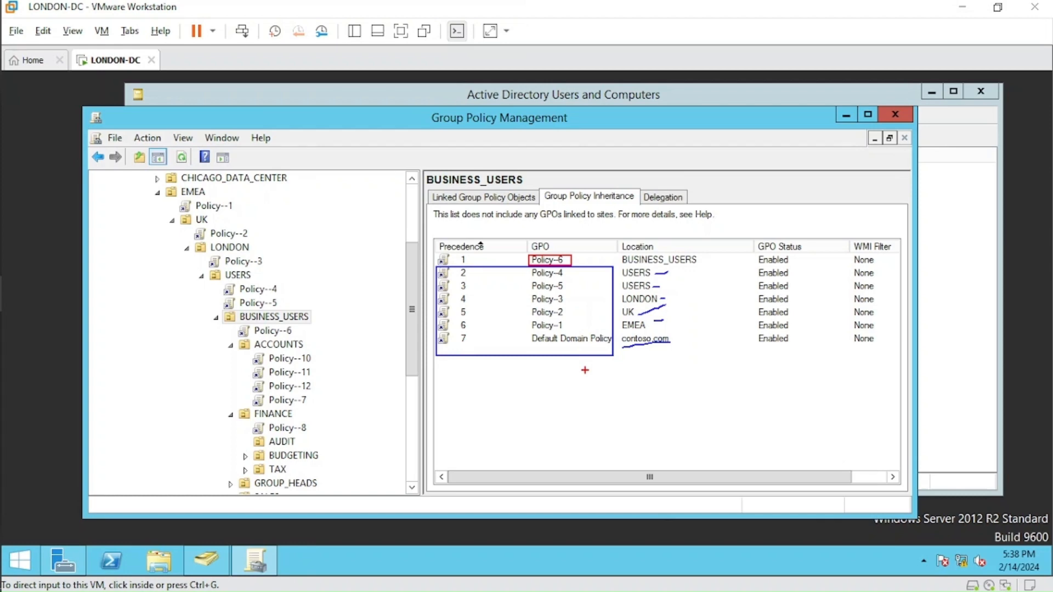
key("Escape")
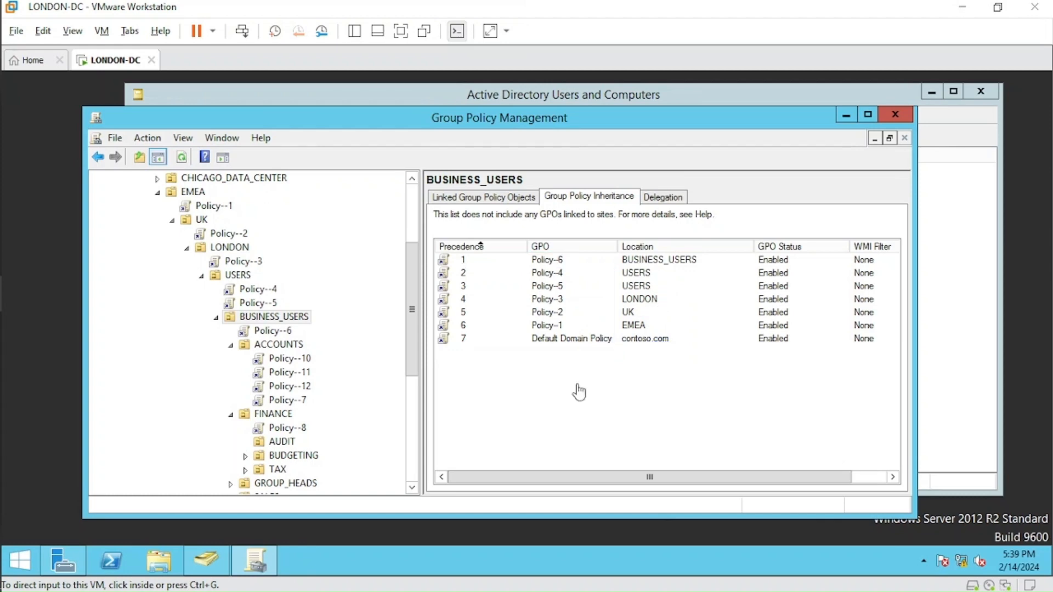
Show the GPOs linked directly to the ACCOUNTS OU under BUSINESS_USERS
left_click_drag(415, 351, 416, 368)
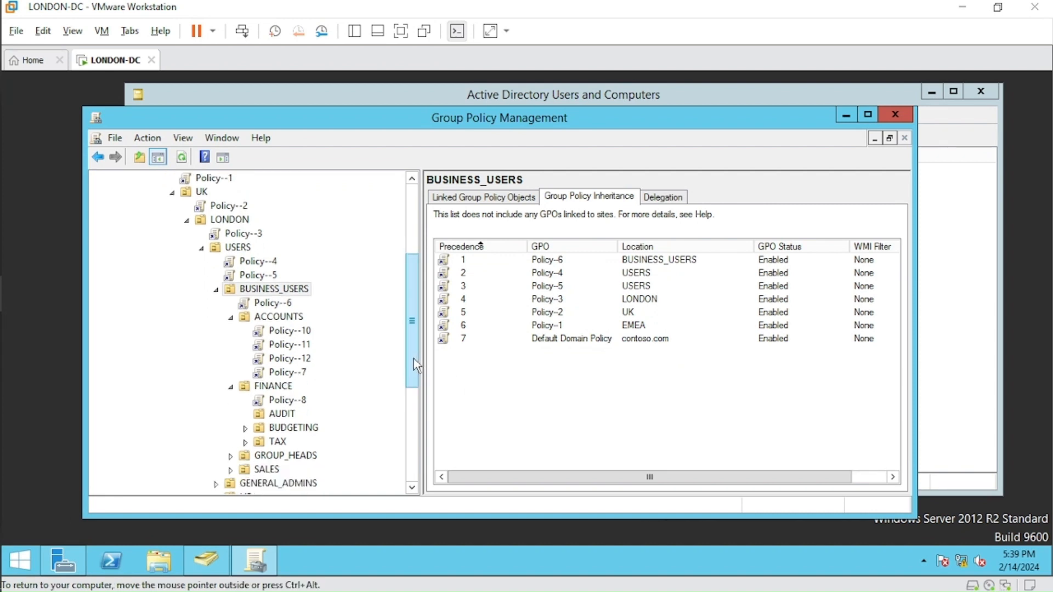
left_click(280, 318)
left_click(500, 198)
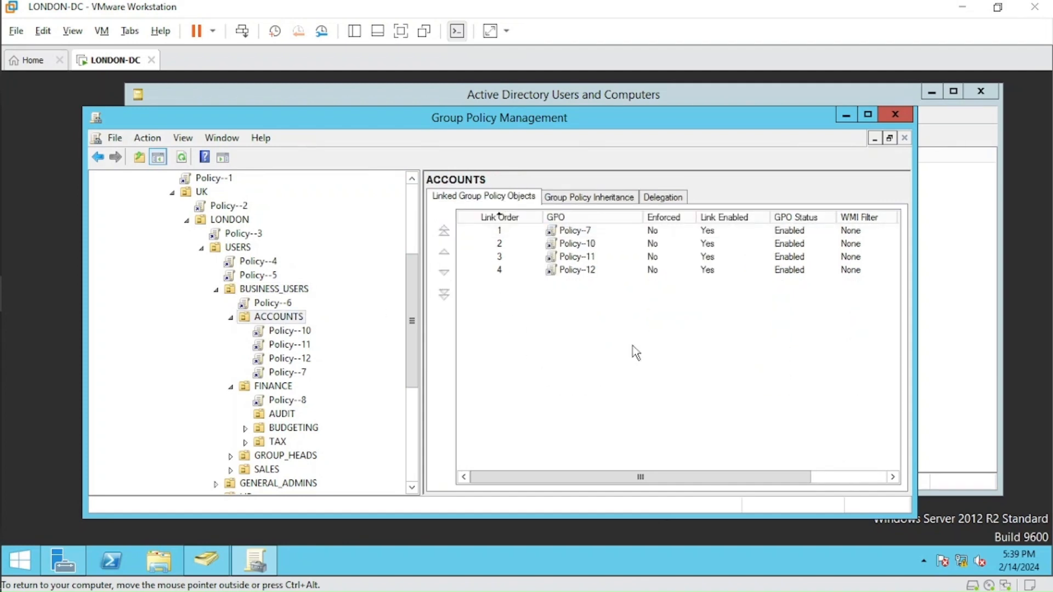
key("ctrl+alt")
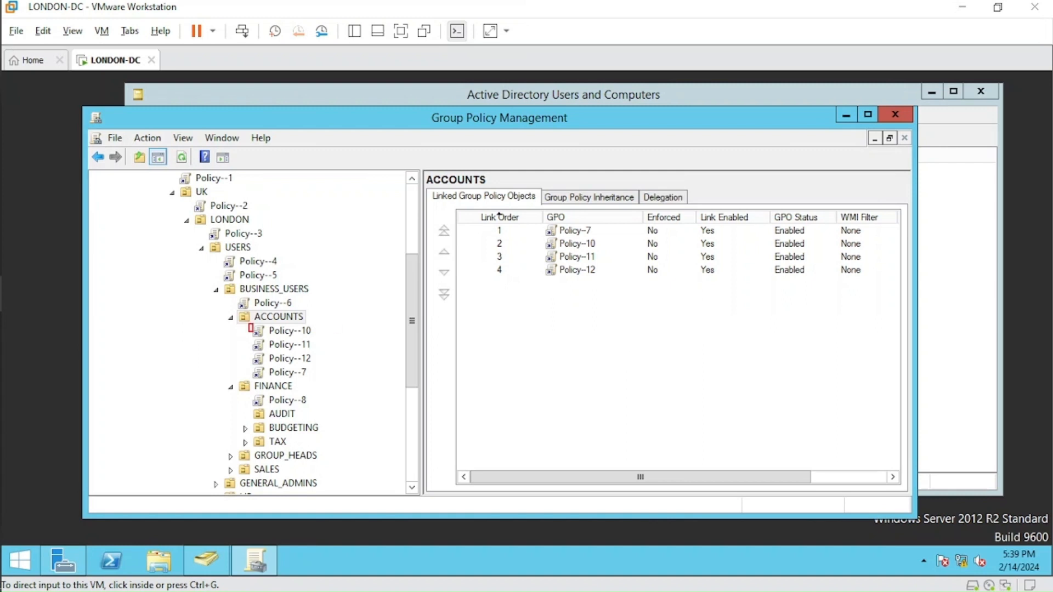
left_click_drag(252, 331, 316, 379)
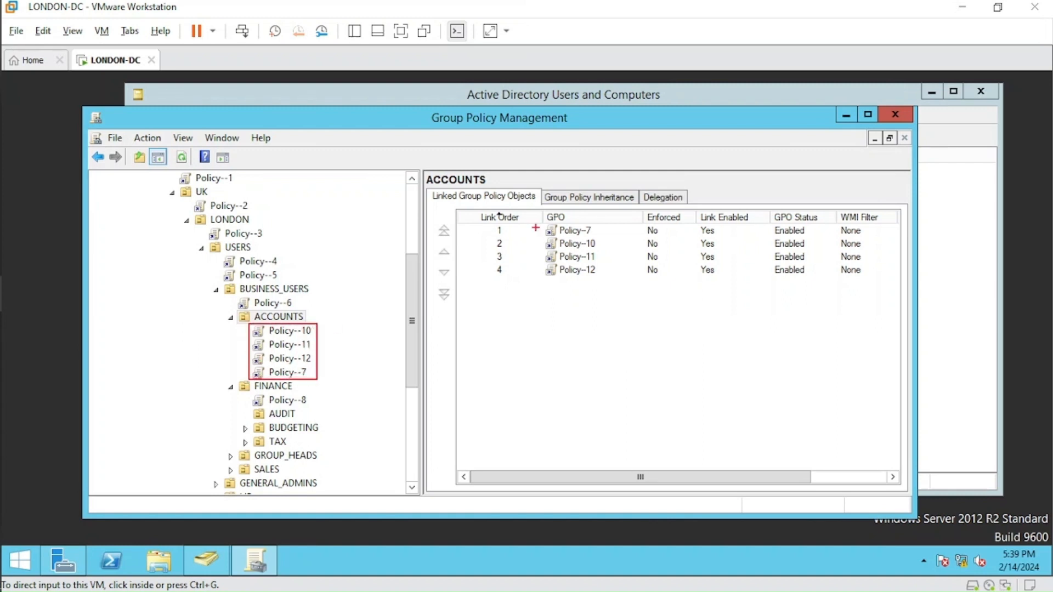
mouse_move(427, 191)
left_mouse_down()
mouse_move(525, 210)
mouse_move(536, 188)
mouse_move(507, 179)
left_mouse_up()
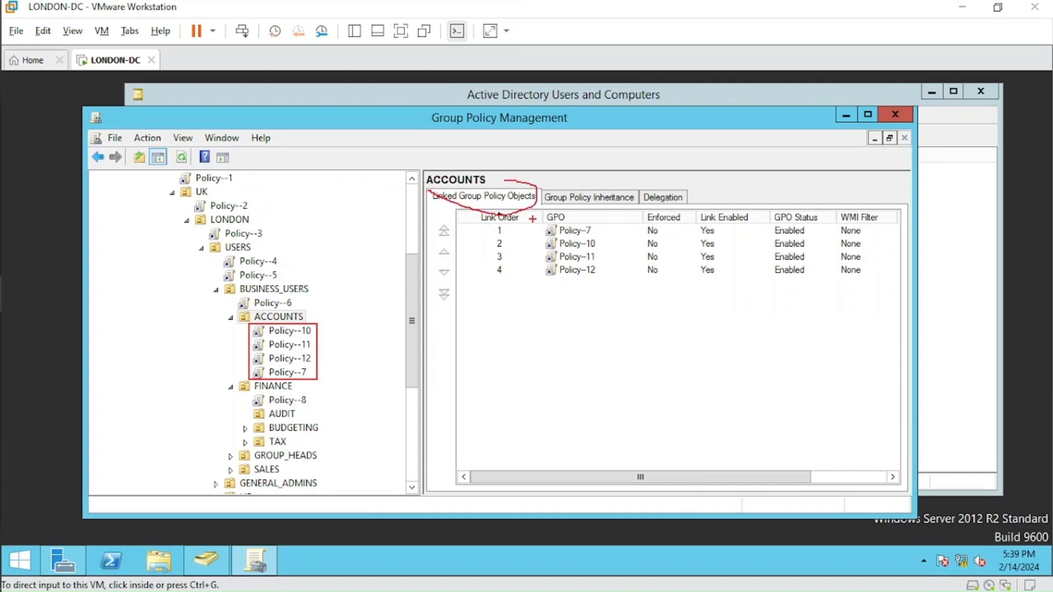
left_click_drag(540, 222, 612, 290)
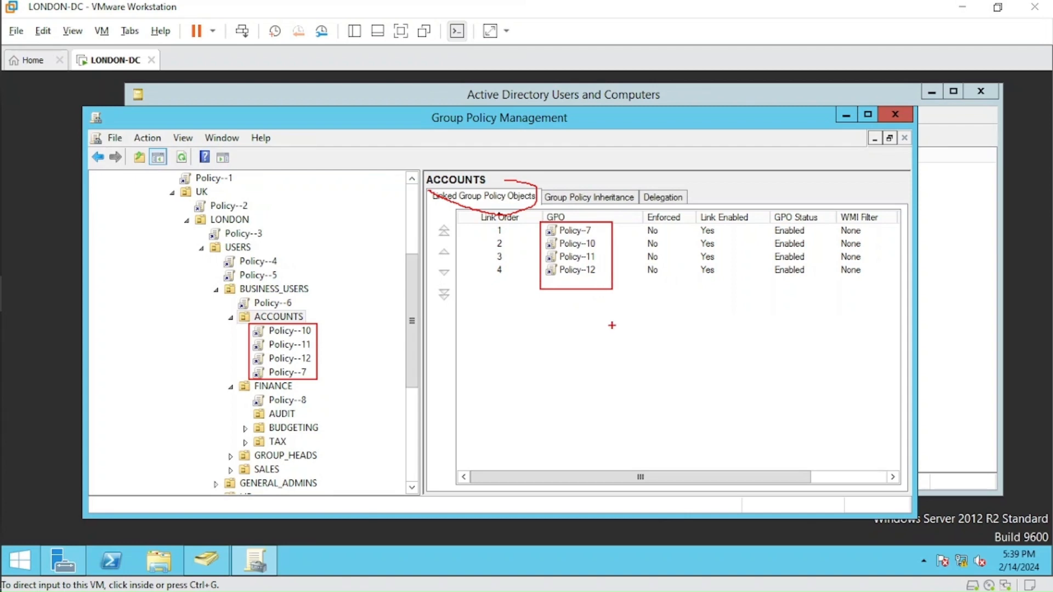
key("Escape")
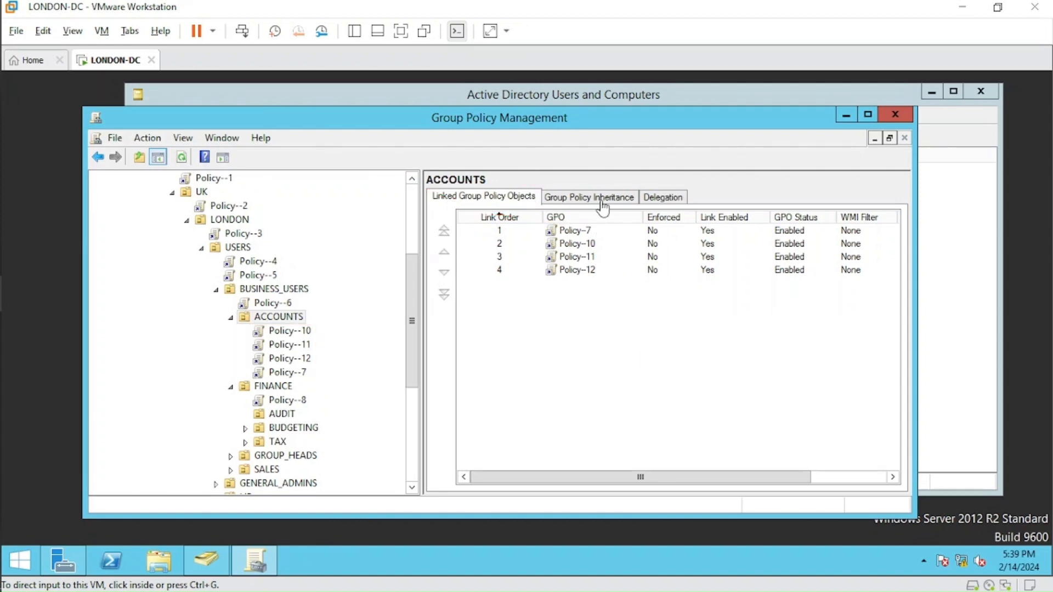
Review the Group Policy inheritance of the ACCOUNTS OU, including the policies inherited from its parent containers
left_click(596, 203)
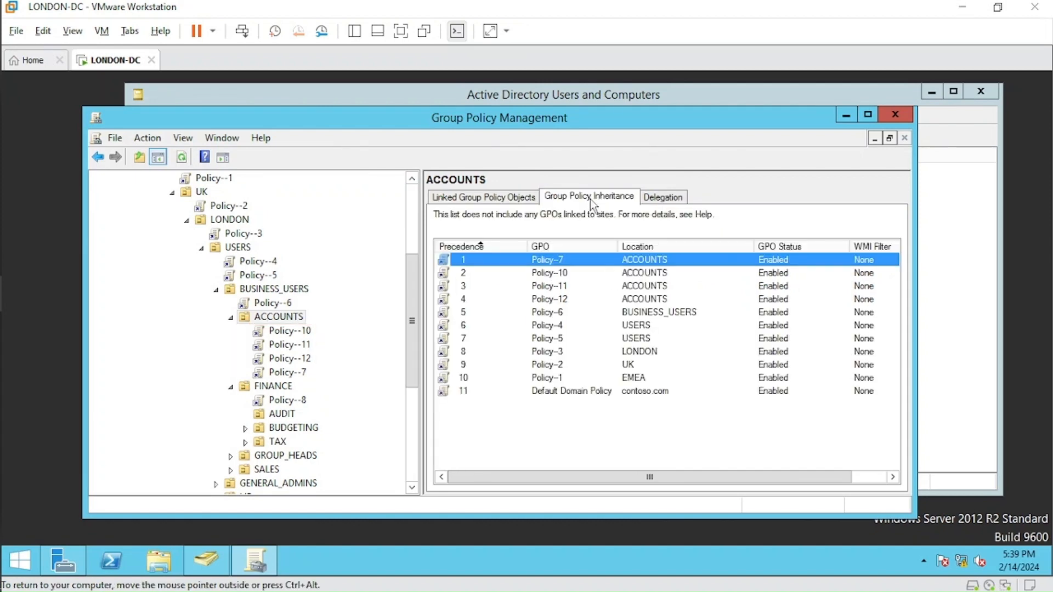
left_click(576, 433)
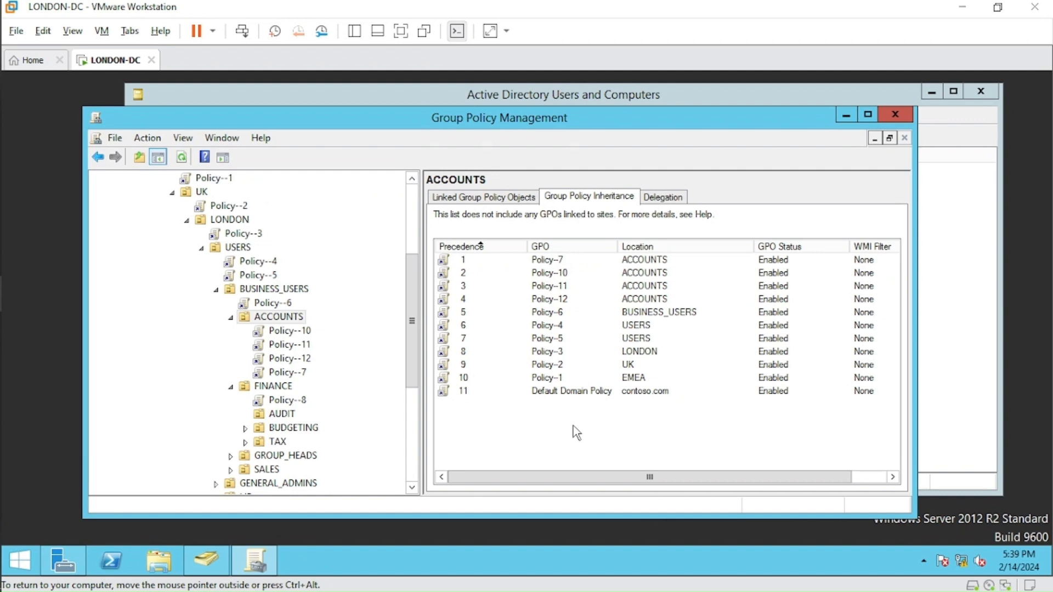
key("ctrl+alt")
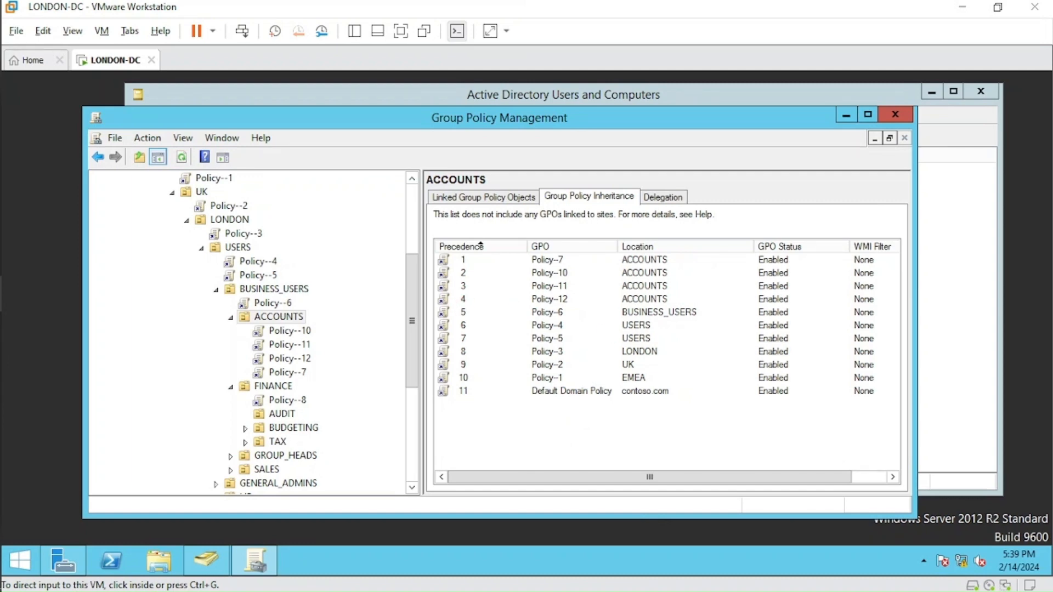
mouse_move(437, 305)
left_mouse_down()
mouse_move(638, 410)
mouse_move(710, 416)
left_mouse_up()
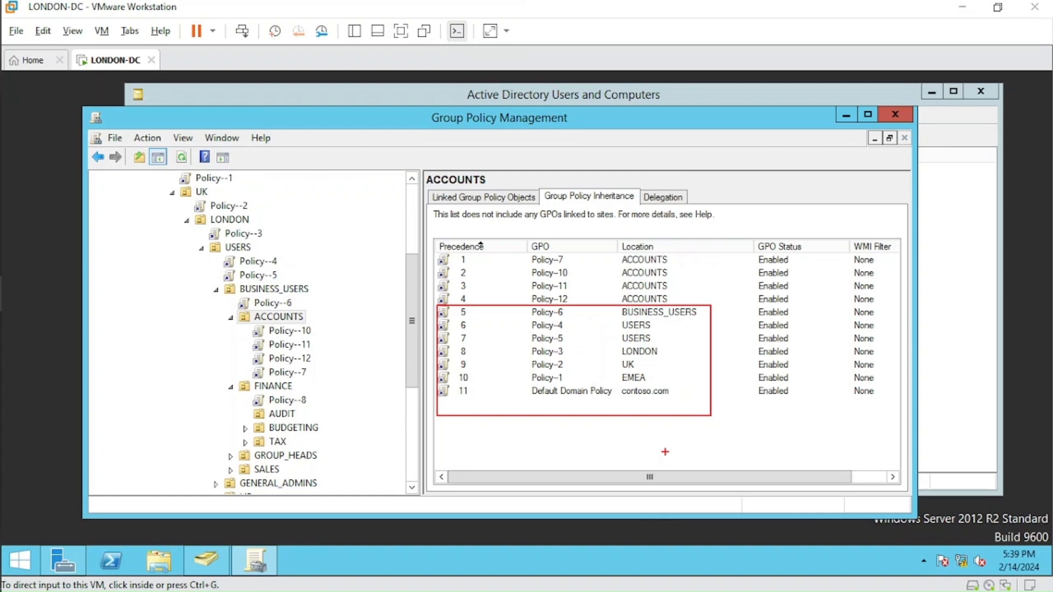
key("Escape")
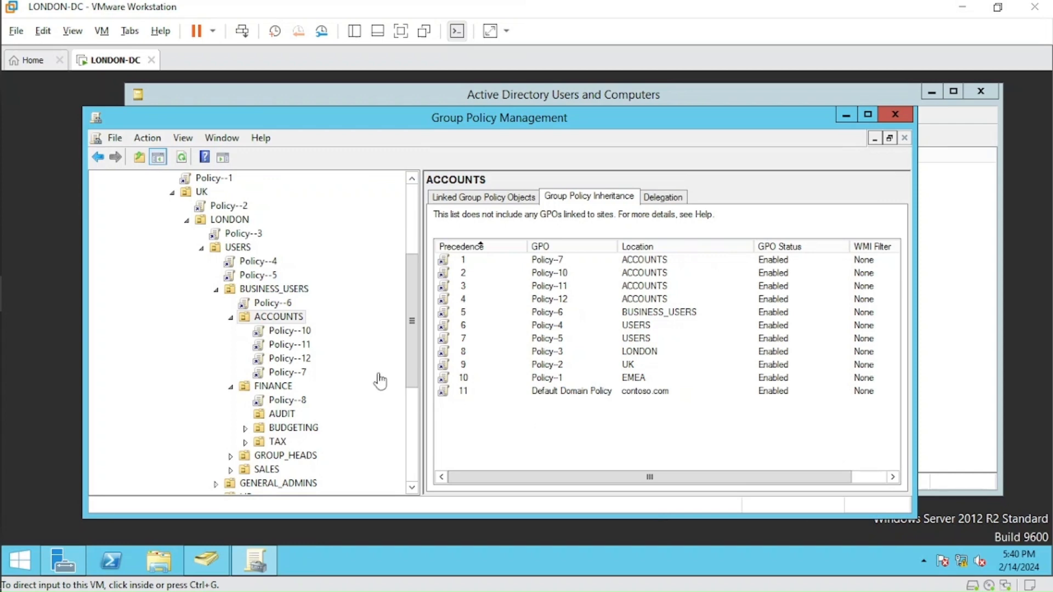
Block policy inheritance on the BUSINESS_USERS OU
left_click(289, 294)
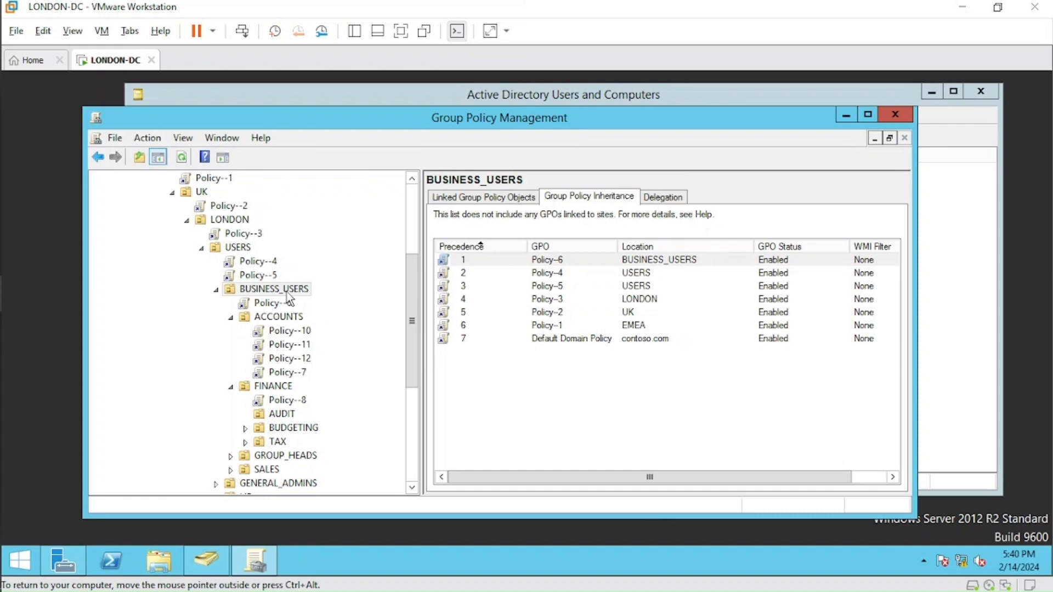
right_click(290, 298)
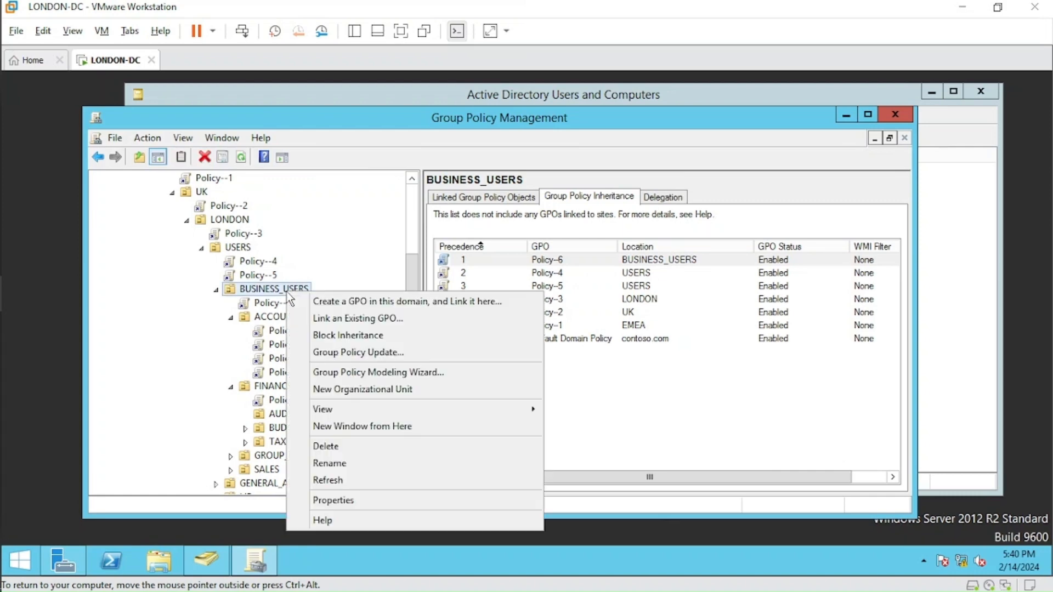
left_click(373, 336)
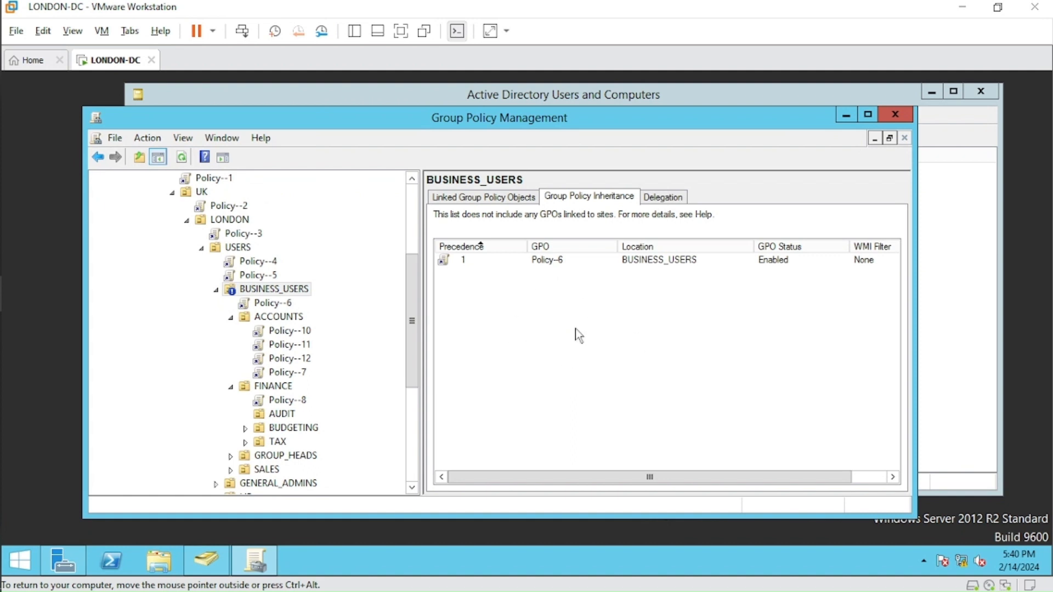
Compare the policies linked to the parent OUs from EMEA to USERS with the inheritance list of BUSINESS_USERS
left_click_drag(417, 334, 414, 292)
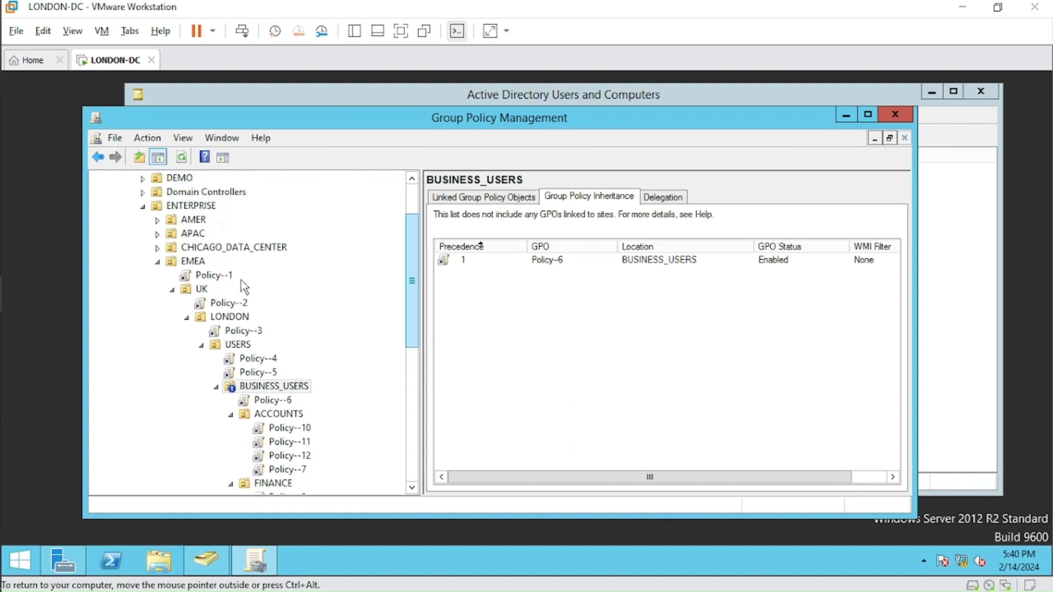
key("ctrl+alt")
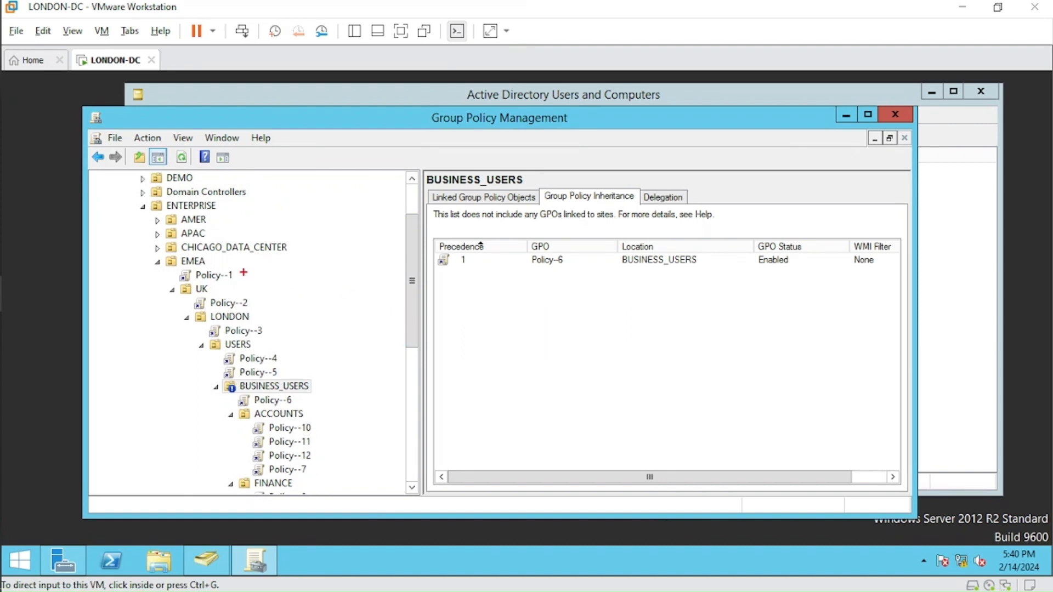
left_click_drag(244, 270, 300, 371)
left_click_drag(524, 254, 576, 275)
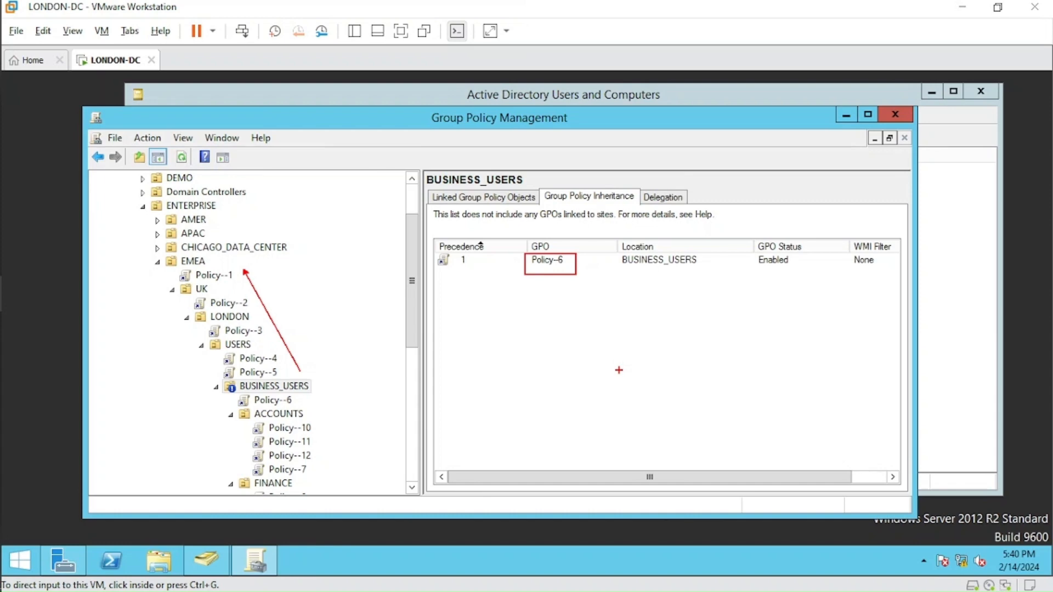
key("Escape")
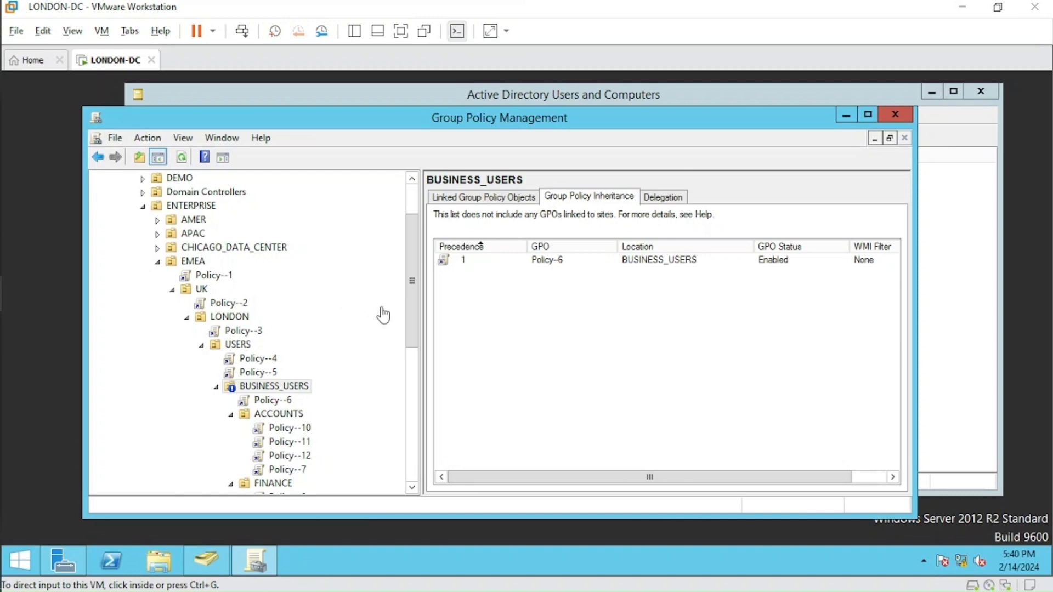
left_click_drag(406, 315, 383, 353)
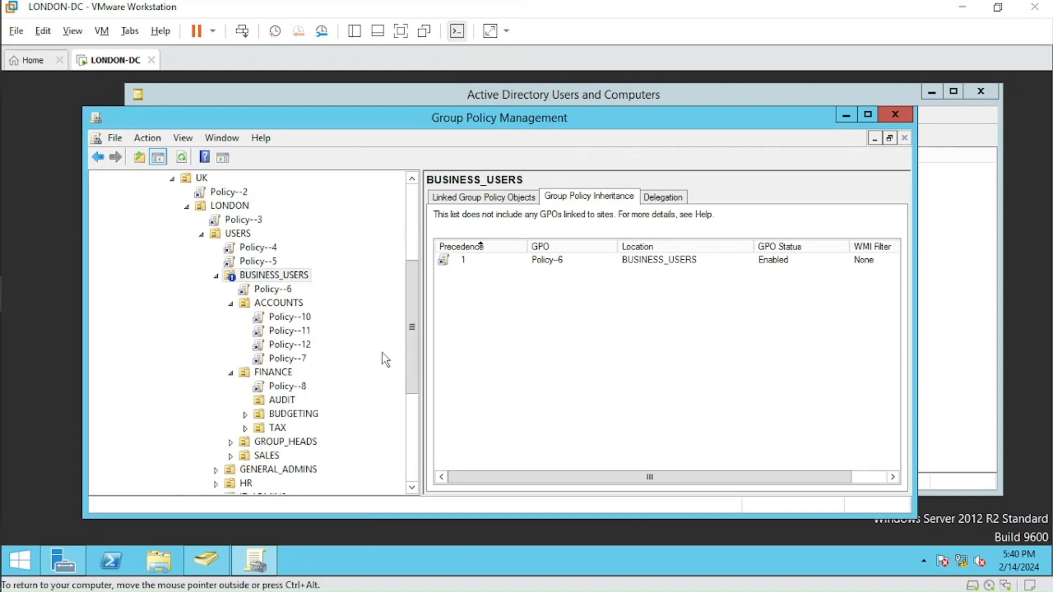
Review the GPOs linked directly to the BUSINESS_USERS OU and to its child OU ACCOUNTS
left_click(480, 197)
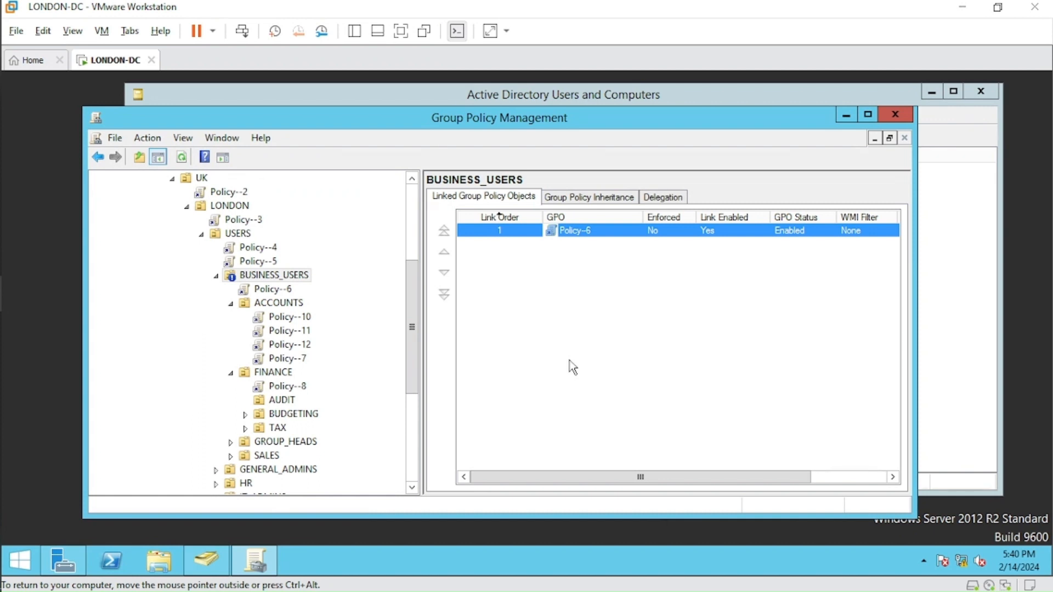
left_click(277, 307)
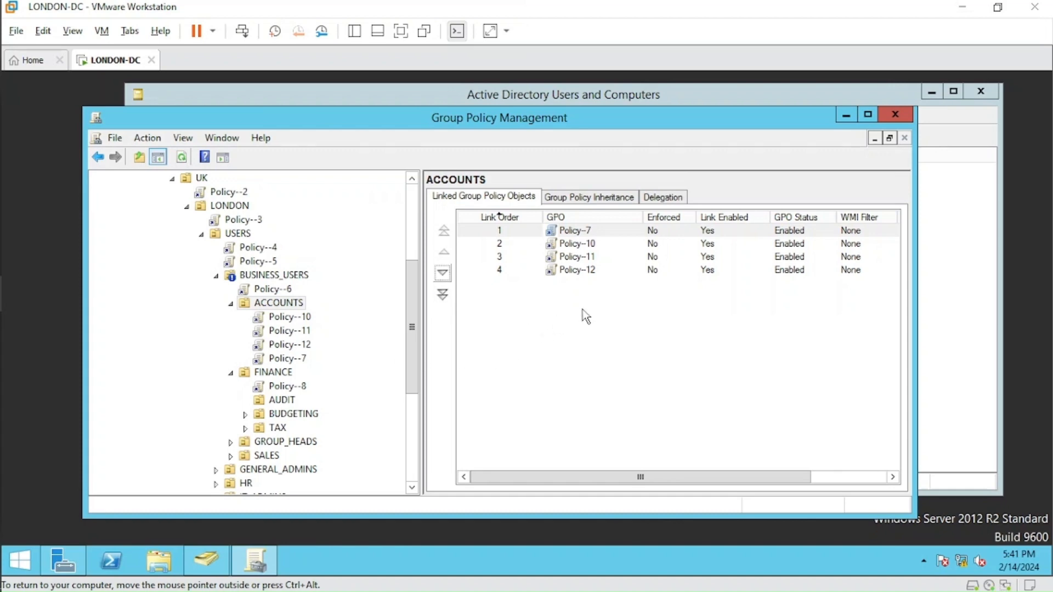
Examine the inheritance list of the ACCOUNTS OU, comparing its own policies with those inherited from BUSINESS_USERS
left_click(575, 197)
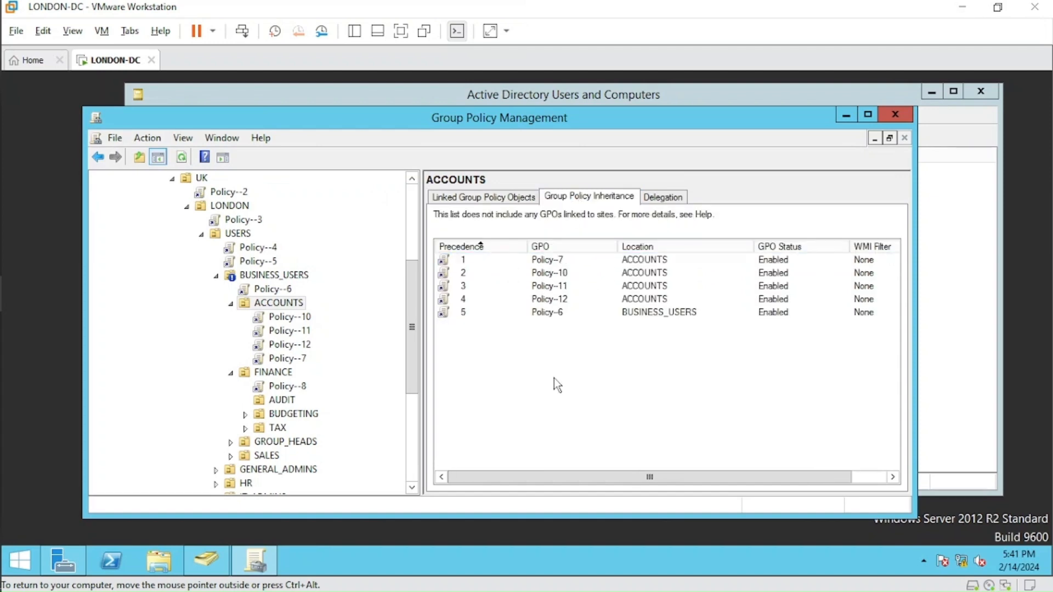
key("ctrl+alt")
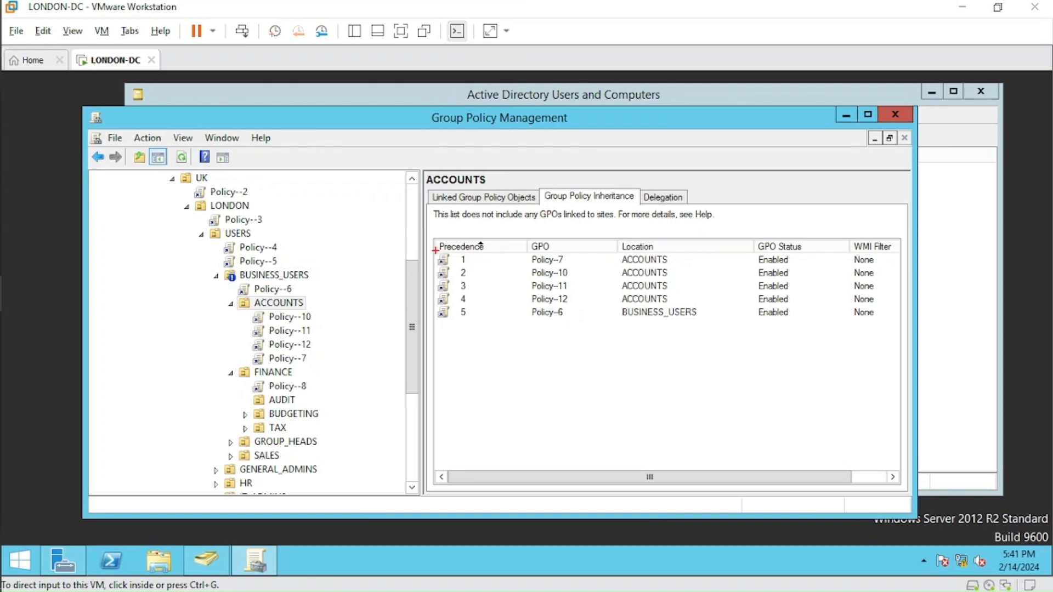
mouse_move(435, 252)
left_mouse_down()
mouse_move(494, 269)
mouse_move(681, 269)
left_mouse_up()
mouse_move(435, 306)
left_mouse_down()
mouse_move(454, 319)
mouse_move(711, 319)
left_mouse_up()
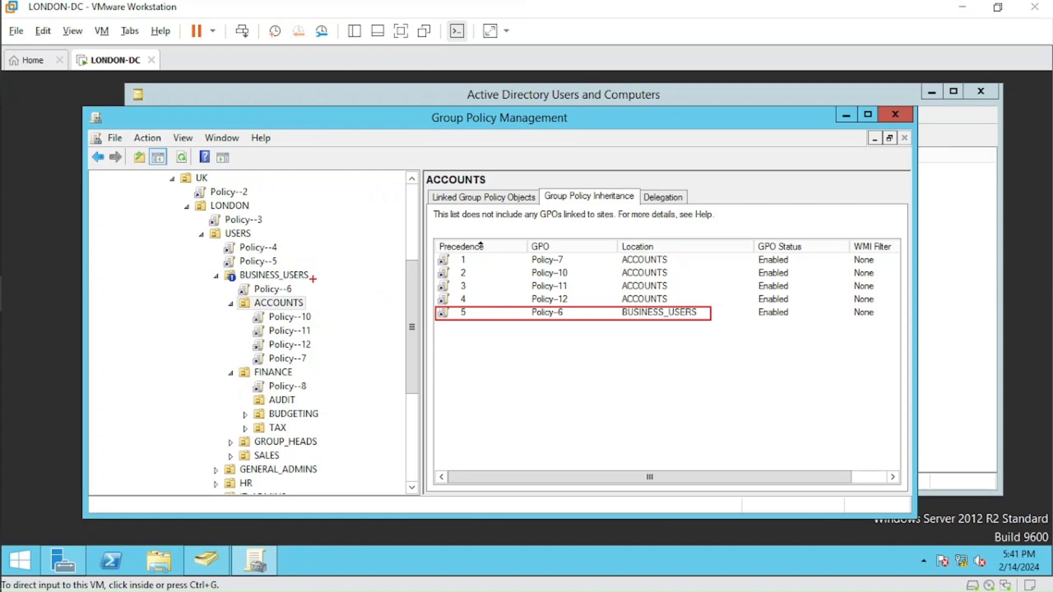
left_click_drag(210, 265, 321, 297)
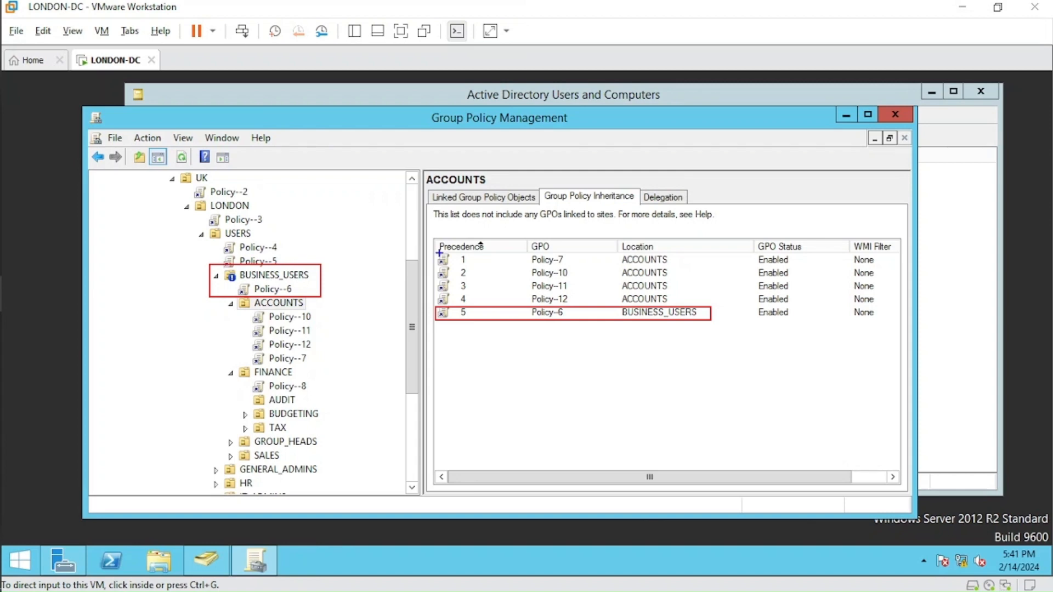
mouse_move(439, 252)
left_mouse_down()
mouse_move(582, 312)
mouse_move(683, 306)
left_mouse_up()
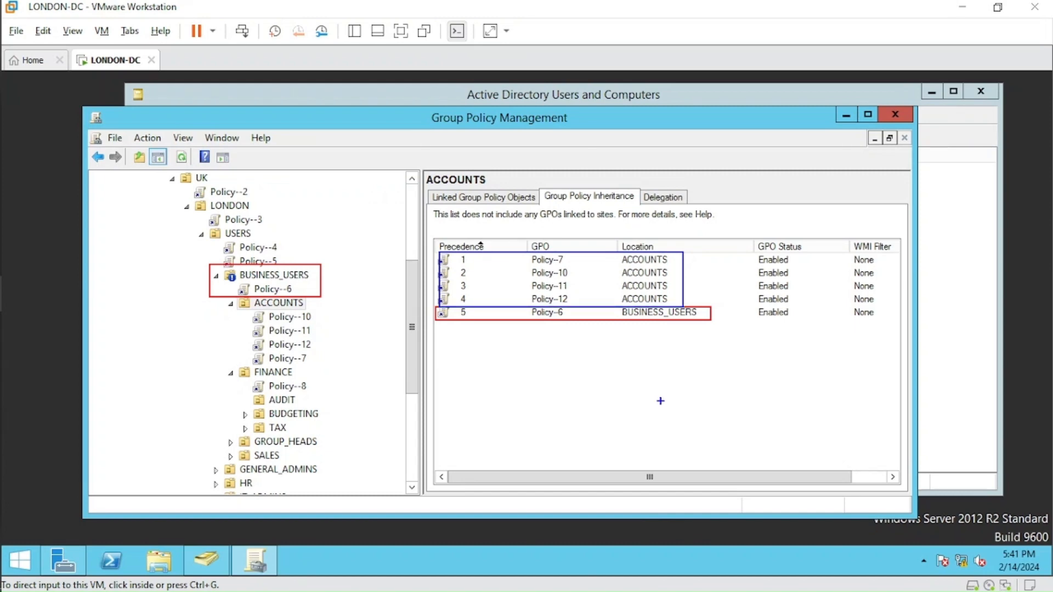
key("Escape")
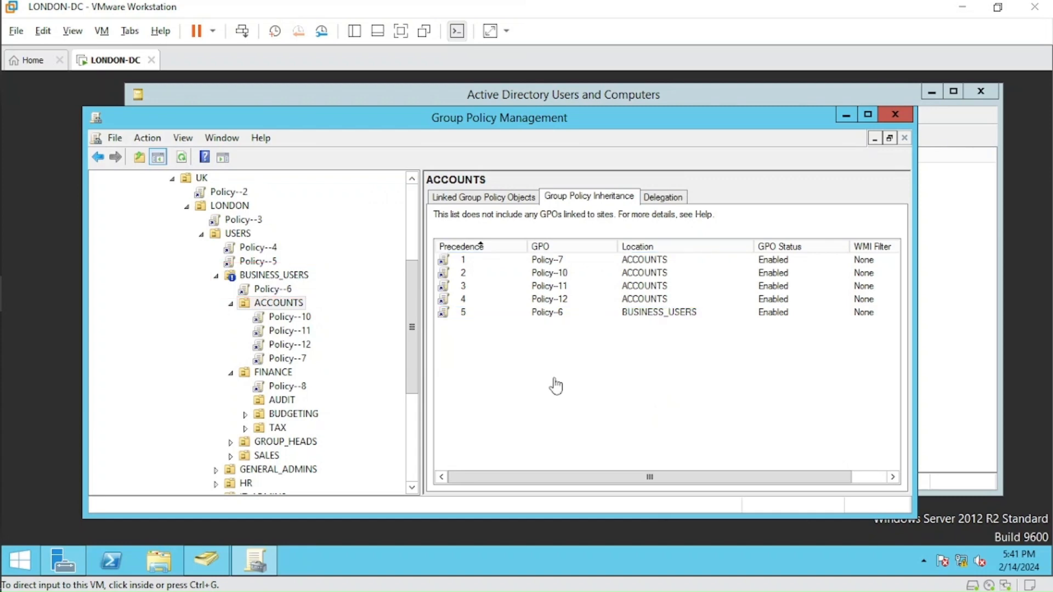
Turn off Block Inheritance on the BUSINESS_USERS OU and check the inheritance list of its child OU ACCOUNTS
left_click(299, 278)
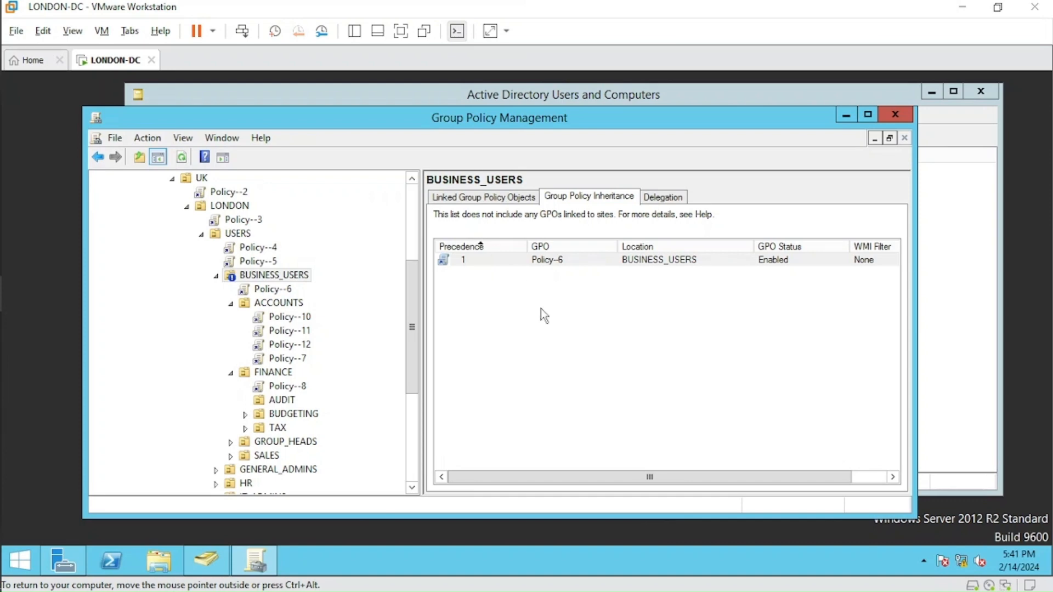
right_click(289, 274)
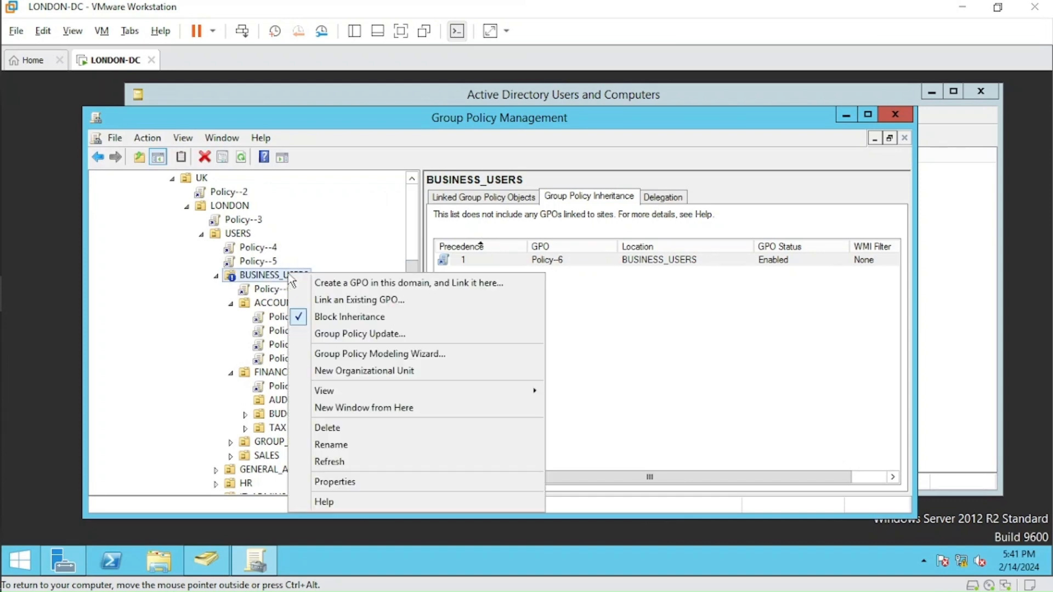
left_click(351, 318)
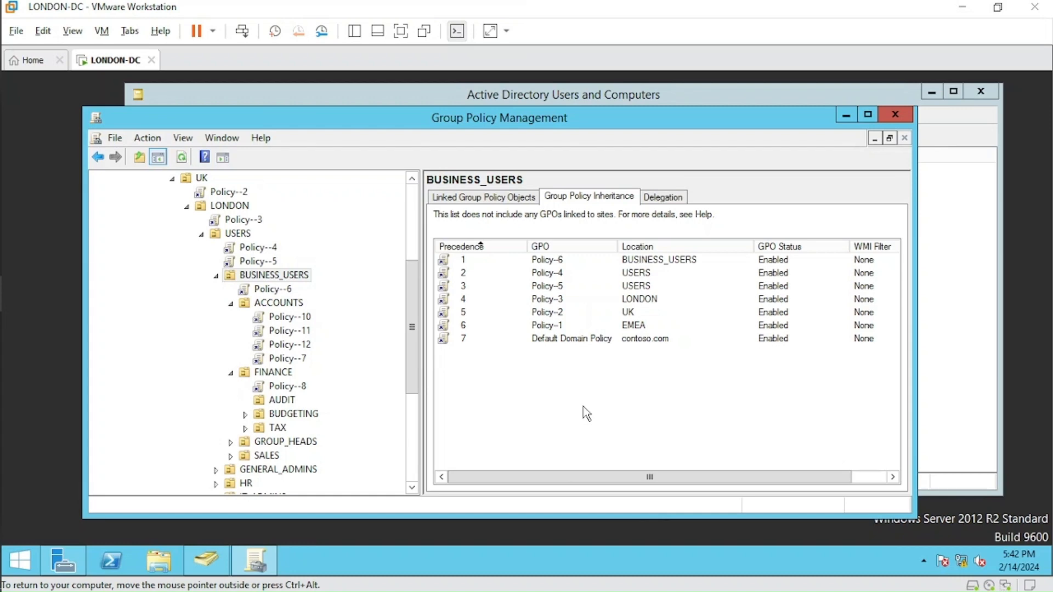
left_click(280, 302)
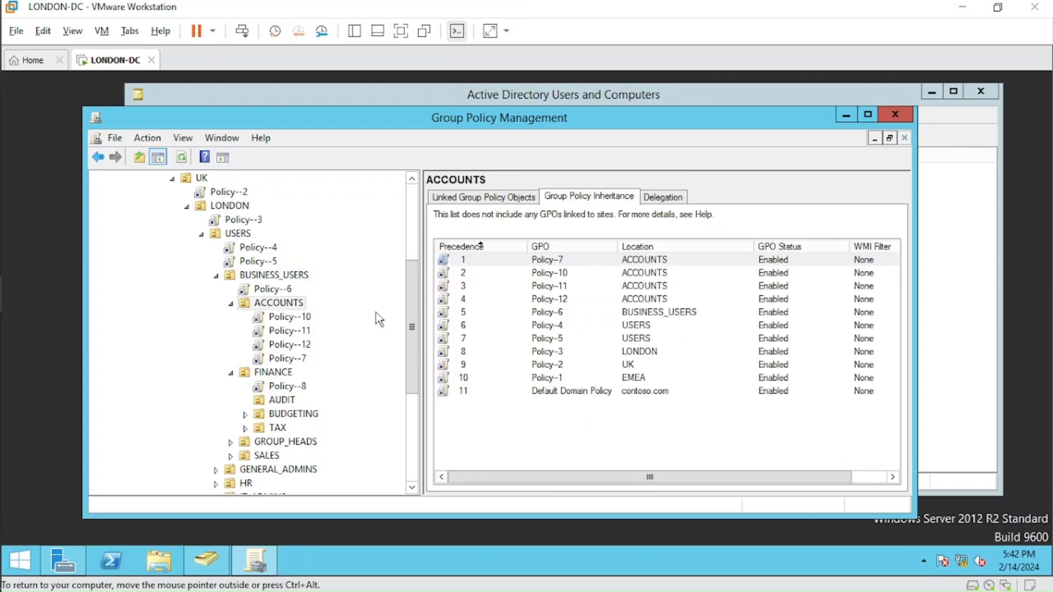
Enable Block Inheritance on the BUSINESS_USERS OU again
left_click(267, 274)
right_click(266, 276)
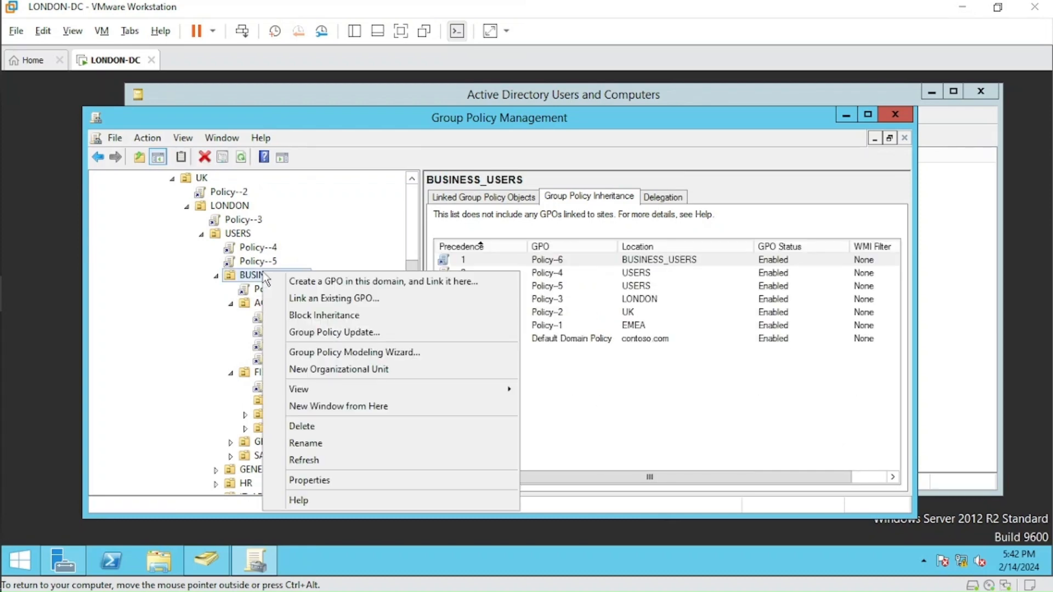
left_click(339, 316)
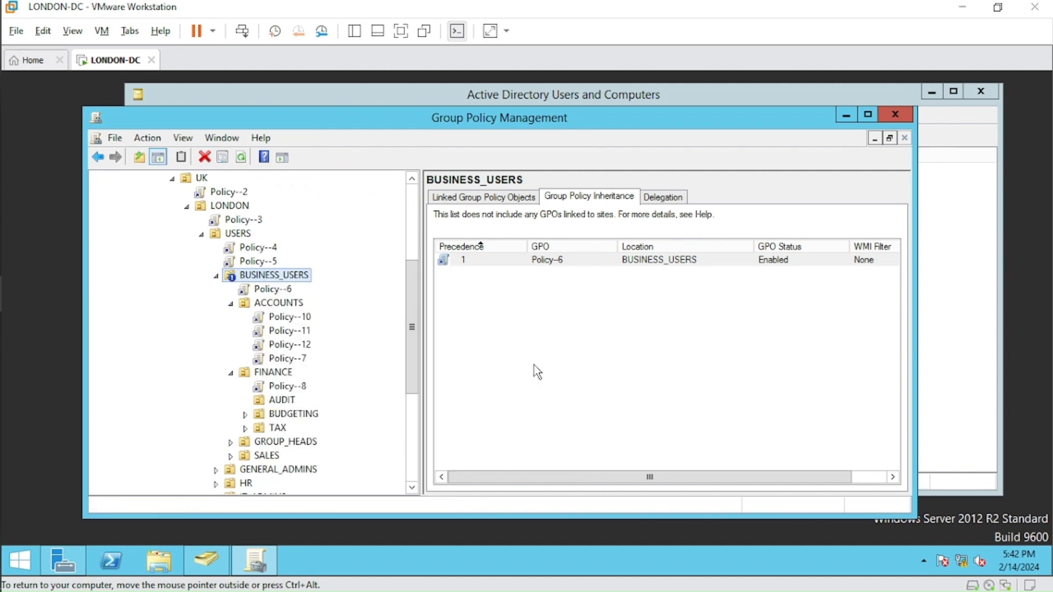
Remove the inheritance block from BUSINESS_USERS so that the parent containers' policies apply again
left_click_drag(408, 331, 406, 308)
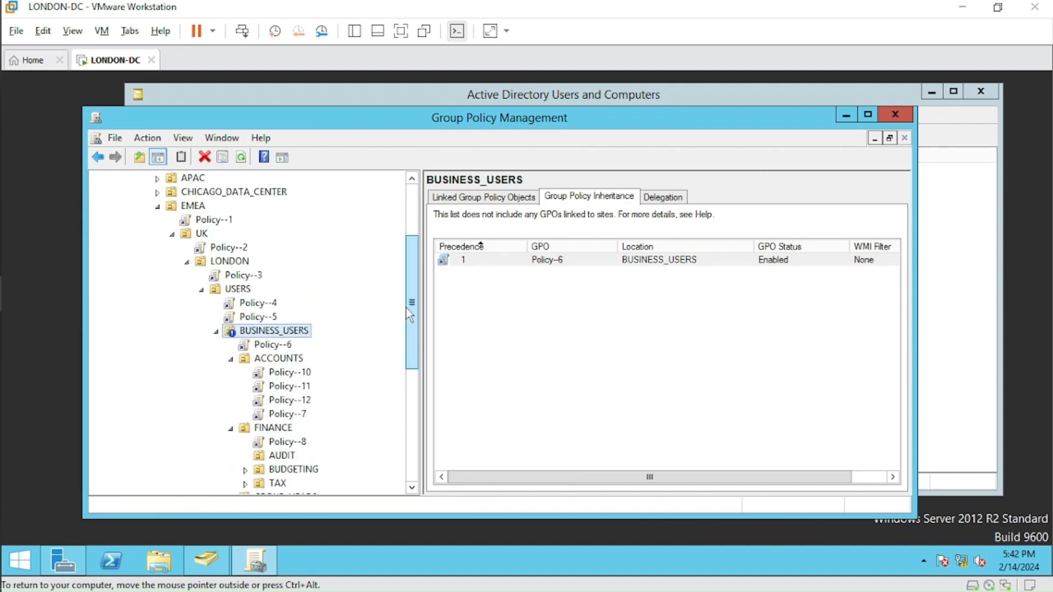
right_click(298, 333)
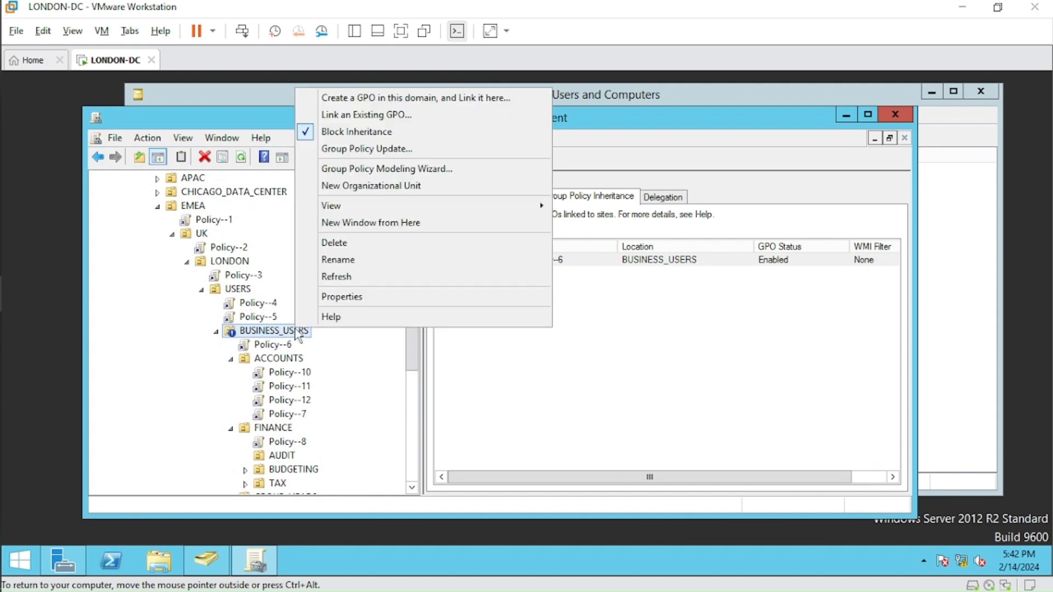
left_click(391, 132)
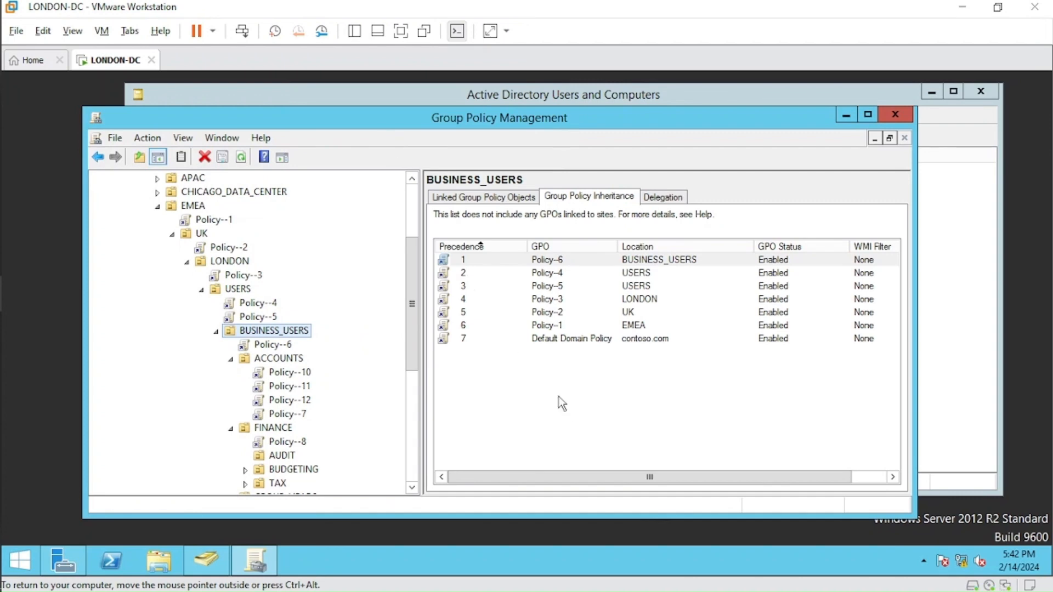